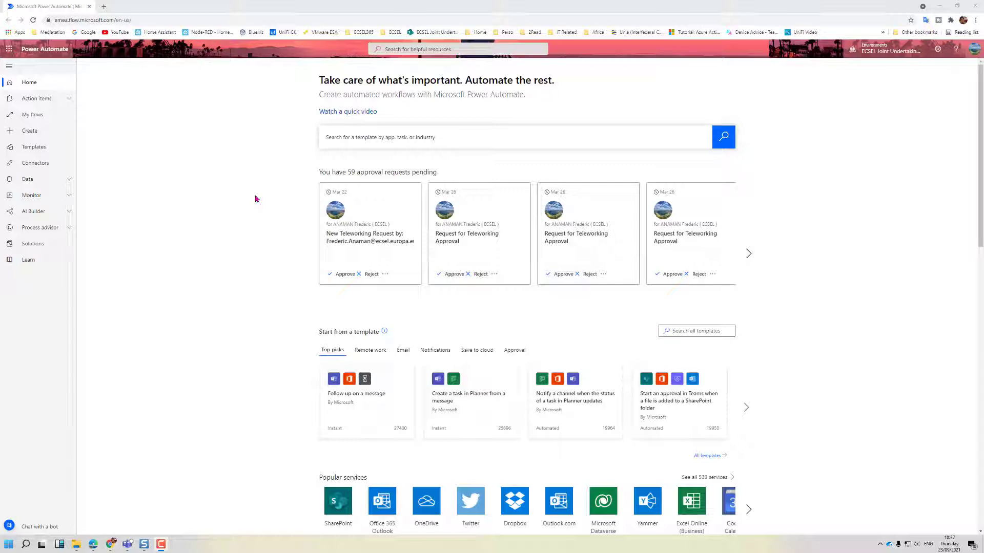
- Minimize the Power Automate window to show the Scan and Log app in Power Apps Studio
left_click(939, 7)
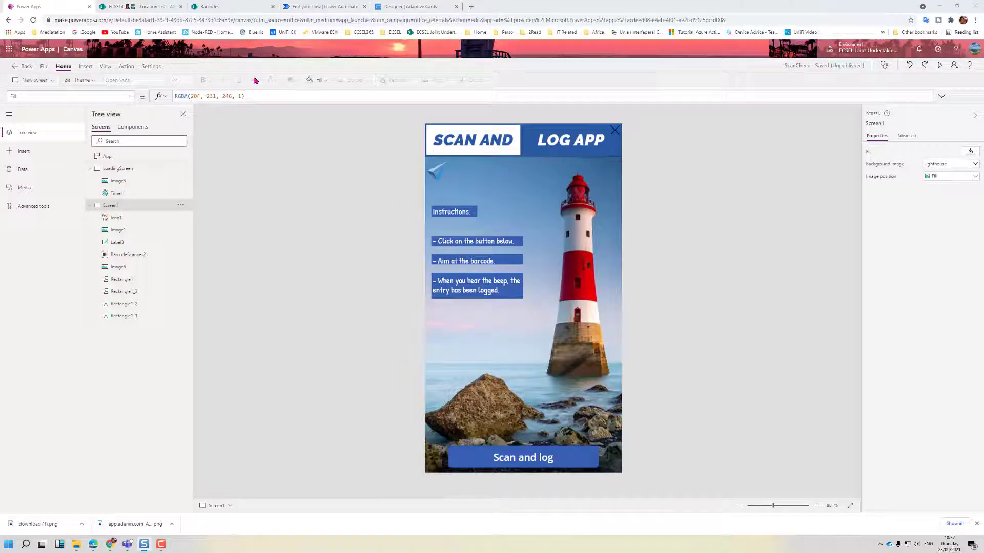
- Scroll through the QR codes on the SharePoint Barcodes page
left_click(209, 7)
scroll(374, 312, "down", 3)
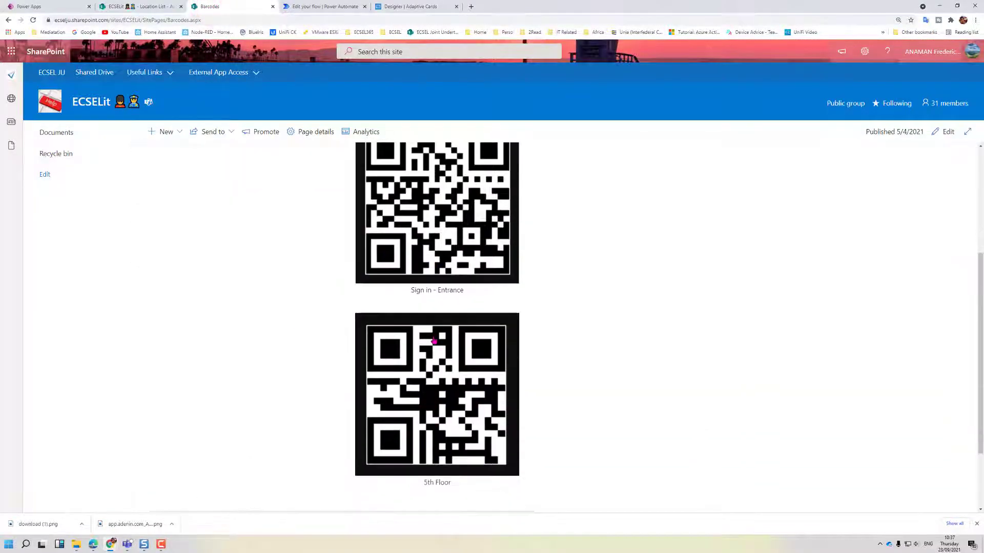
scroll(500, 297, "up", 1)
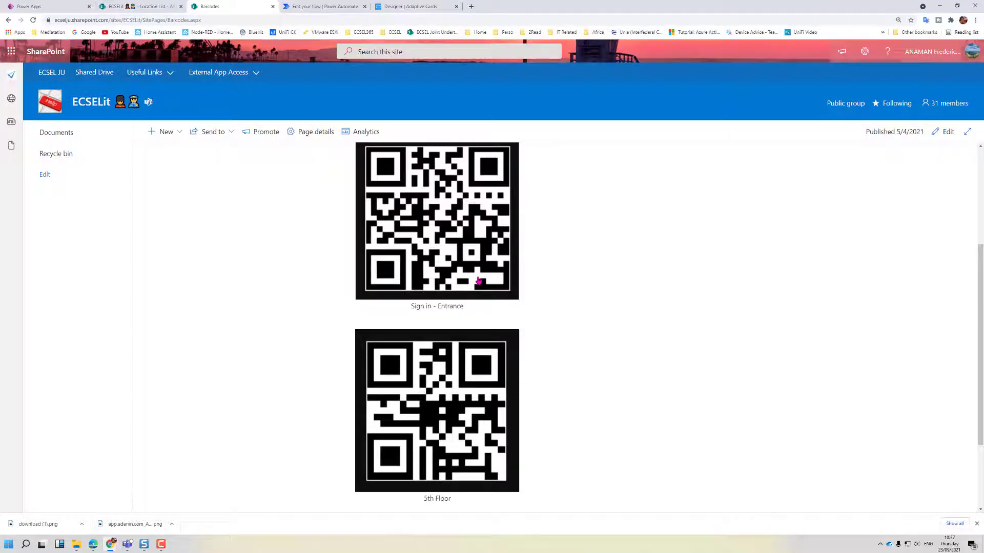
- Open the Location List showing its two logged 5th Floor entries
left_click(145, 6)
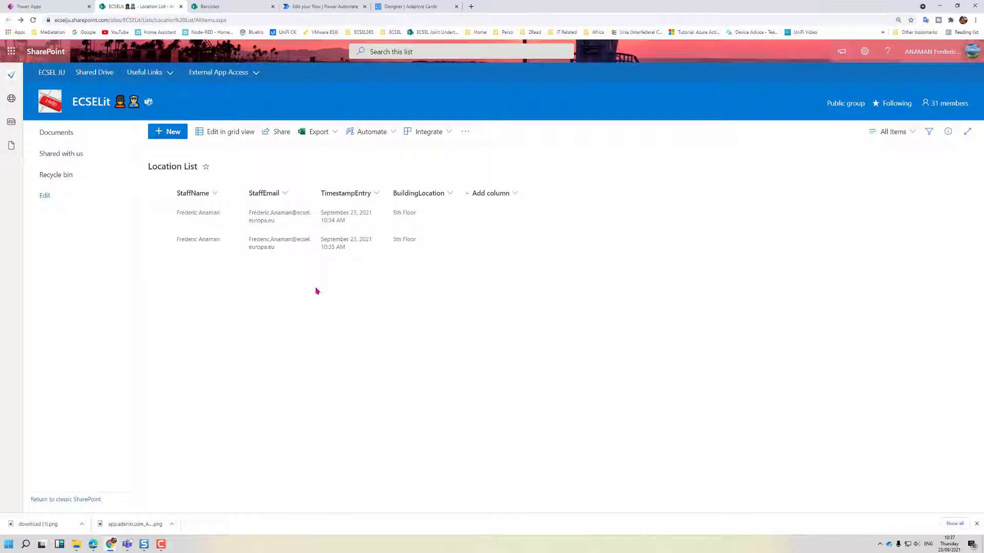
left_click(315, 290)
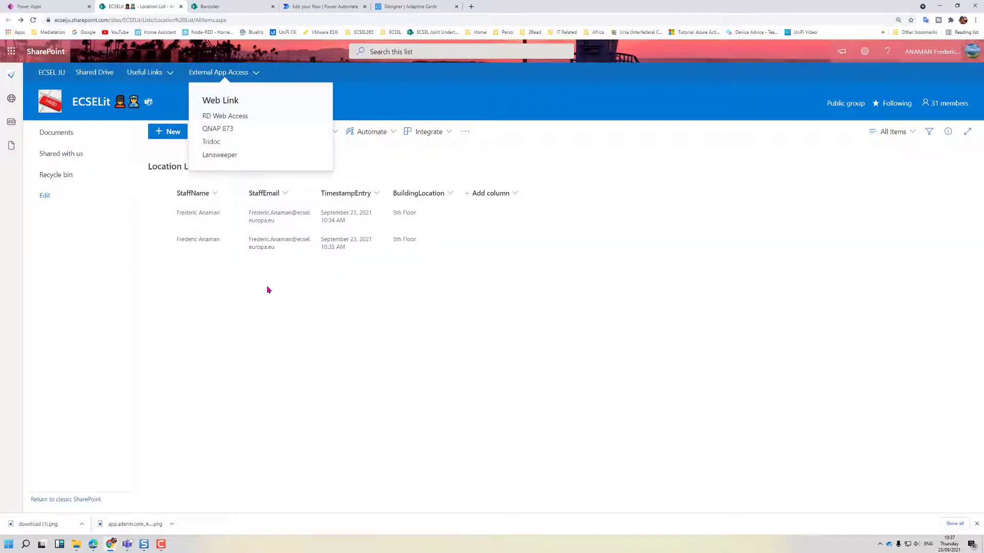
left_click(232, 328)
left_click(666, 249)
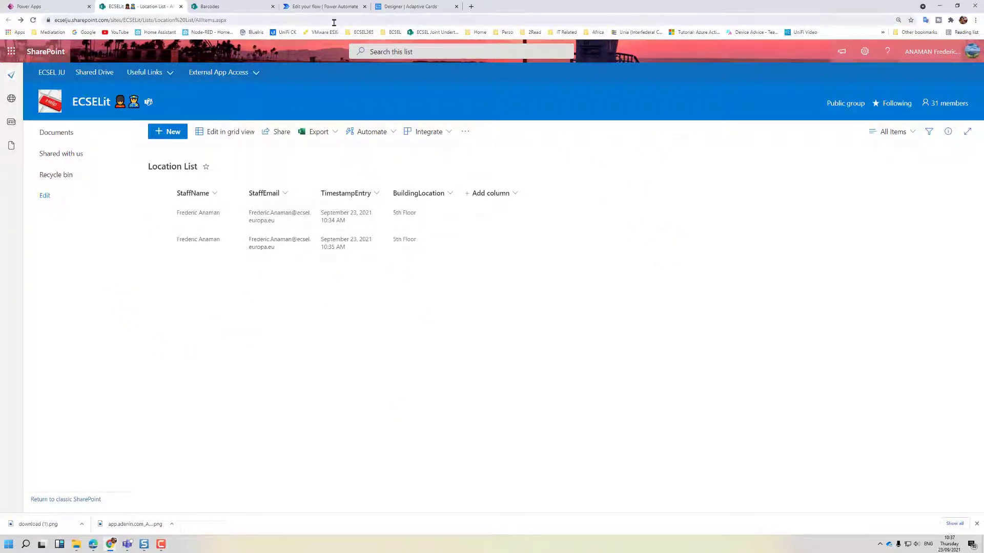
- Expand the item-created trigger, Get item and Flow bot adaptive card steps in the flow editor
left_click(340, 6)
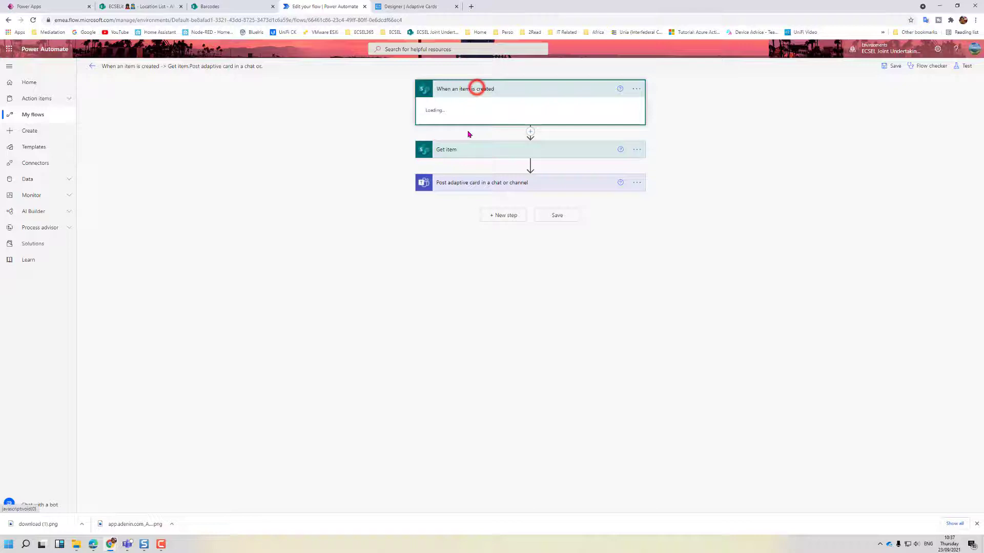
left_click(473, 169)
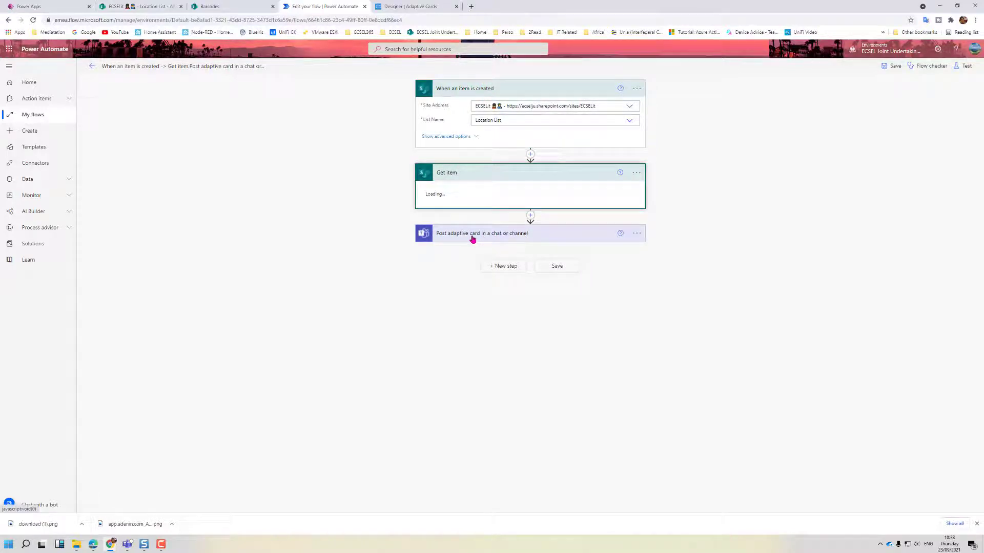
left_click(446, 272)
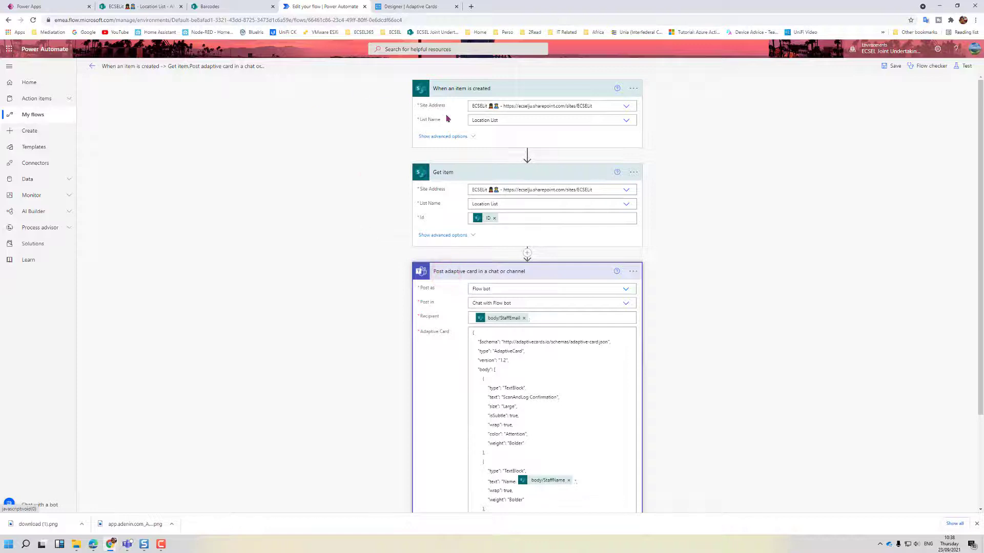
left_click(448, 91)
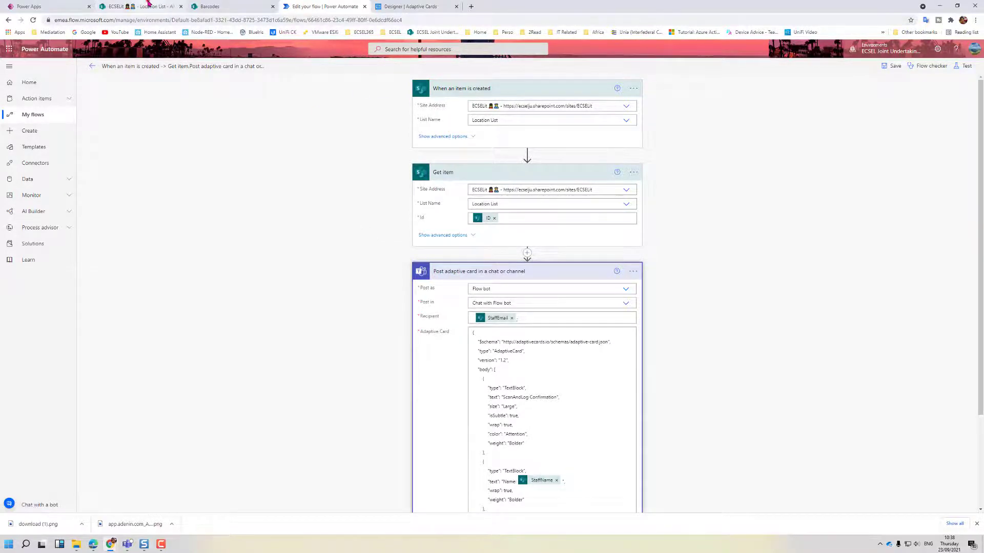
- Glance at the Location List and the Scan and Log app, then return to the flow editor
left_click(148, 6)
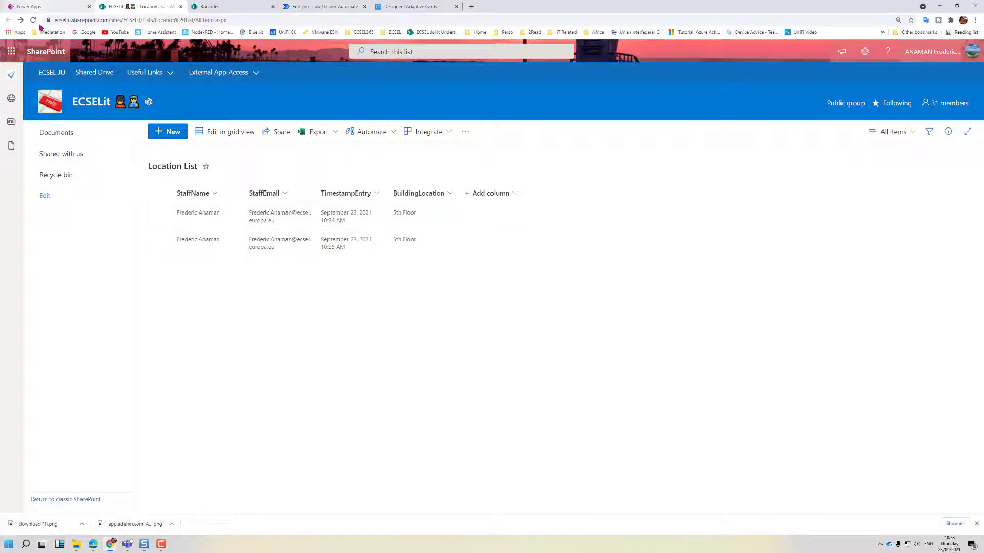
left_click(50, 8)
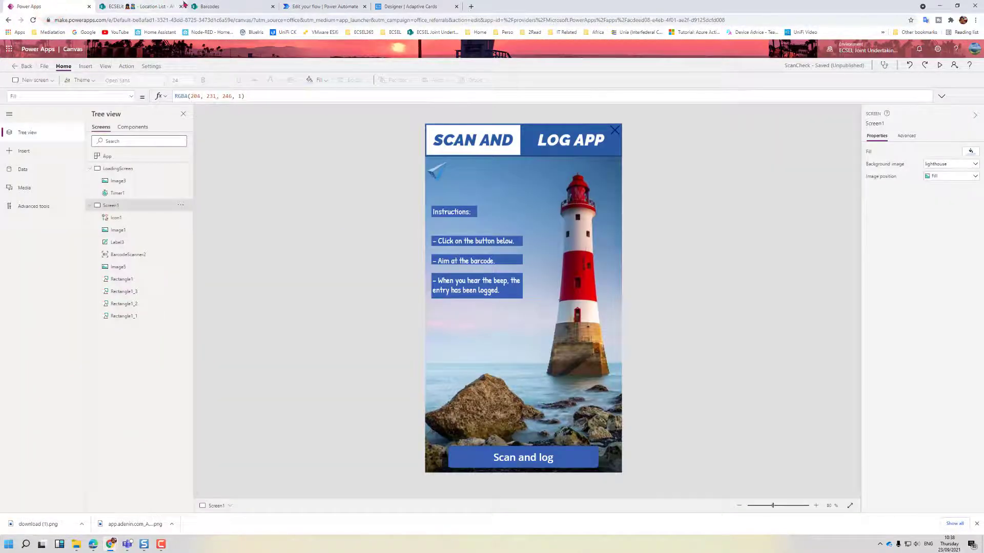
left_click(320, 7)
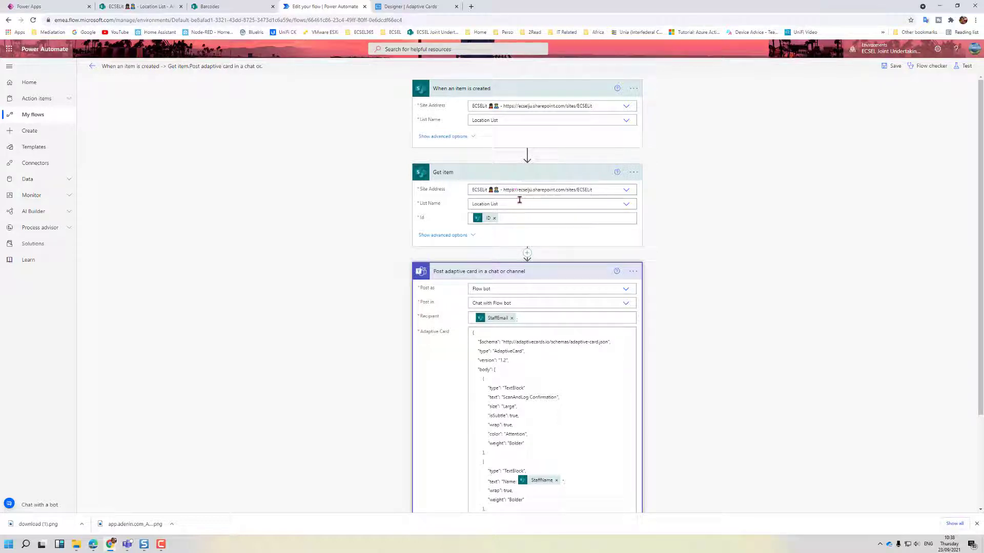
scroll(472, 192, "down", 1)
scroll(471, 192, "down", 2)
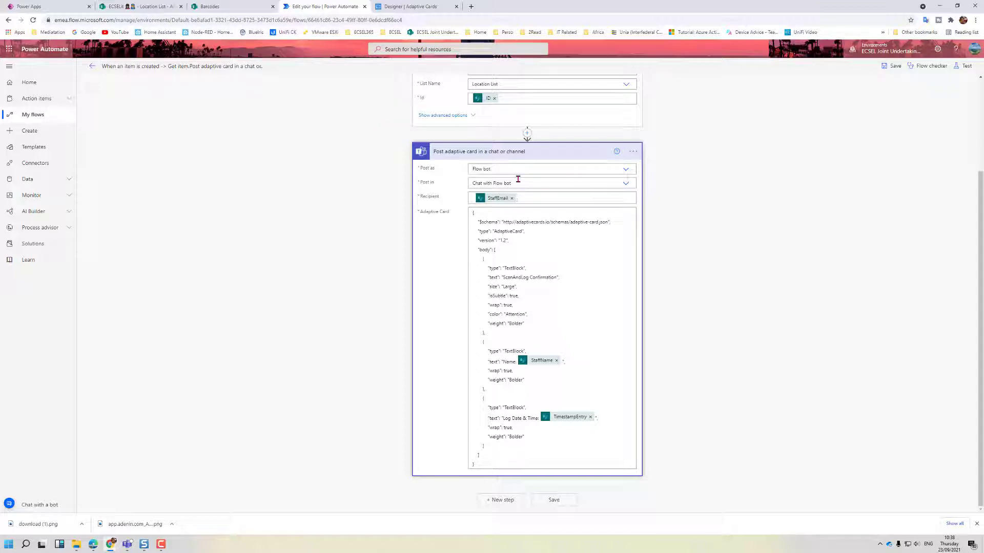
left_click(490, 168)
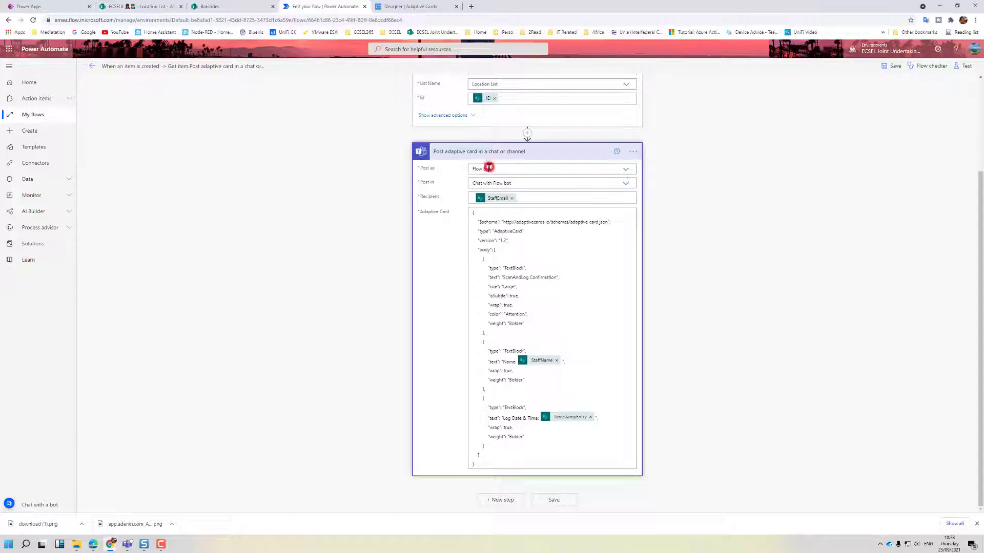
left_click(437, 169)
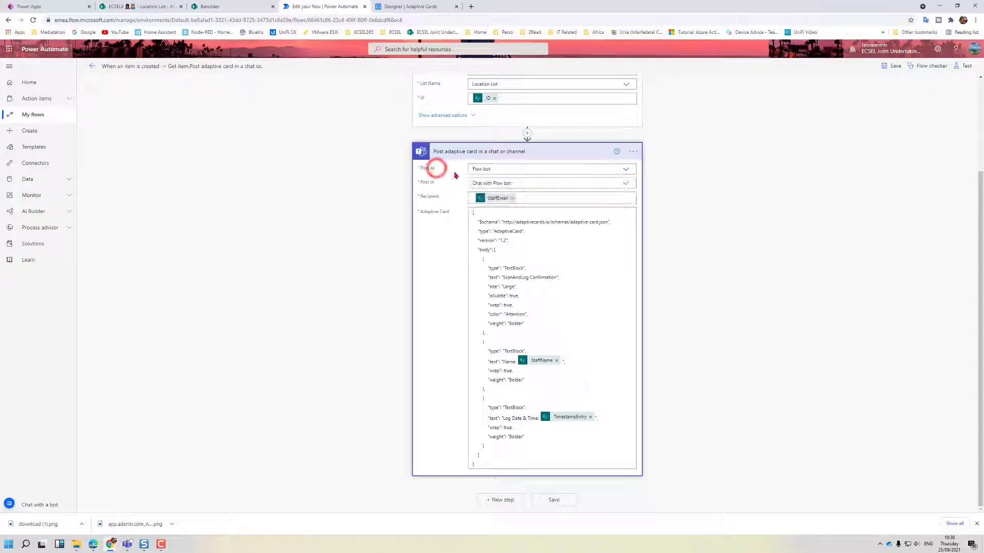
left_click(503, 183)
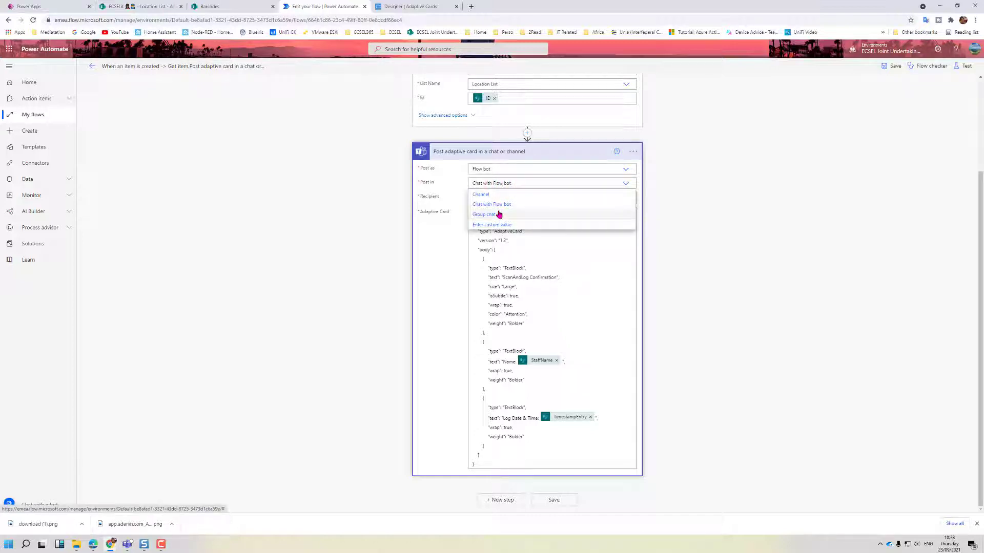
left_click(447, 251)
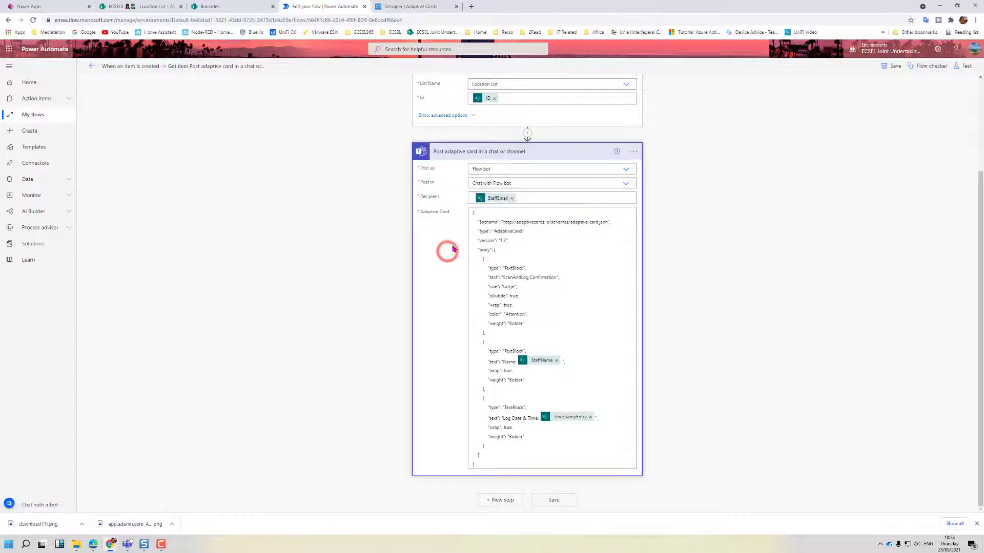
scroll(489, 111, "up", 1)
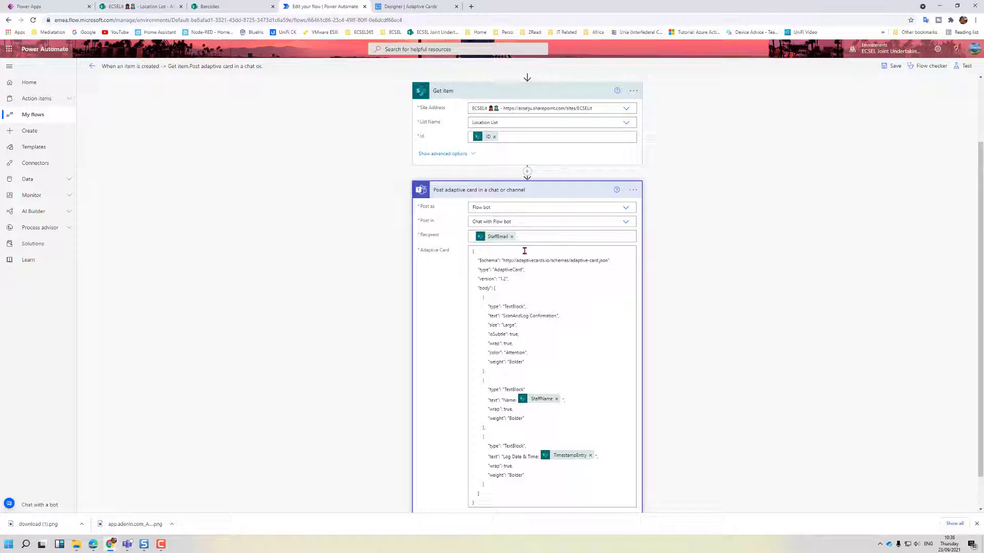
- Refocus the card JSON field, then view the ScanAndLog Confirmation card layout with Name and Log Date & Time in the Designer
left_click(552, 236)
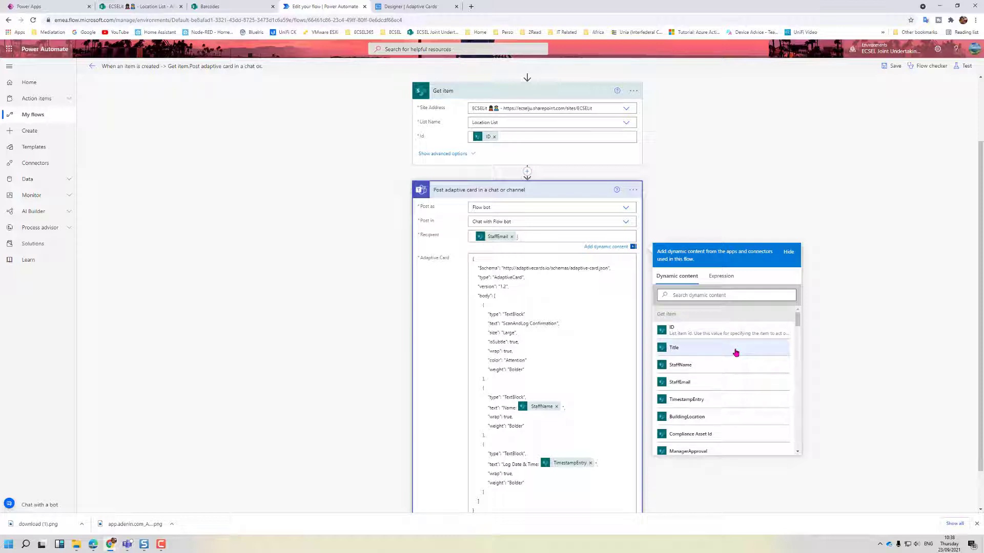
scroll(735, 352, "down", 1)
left_click(712, 171)
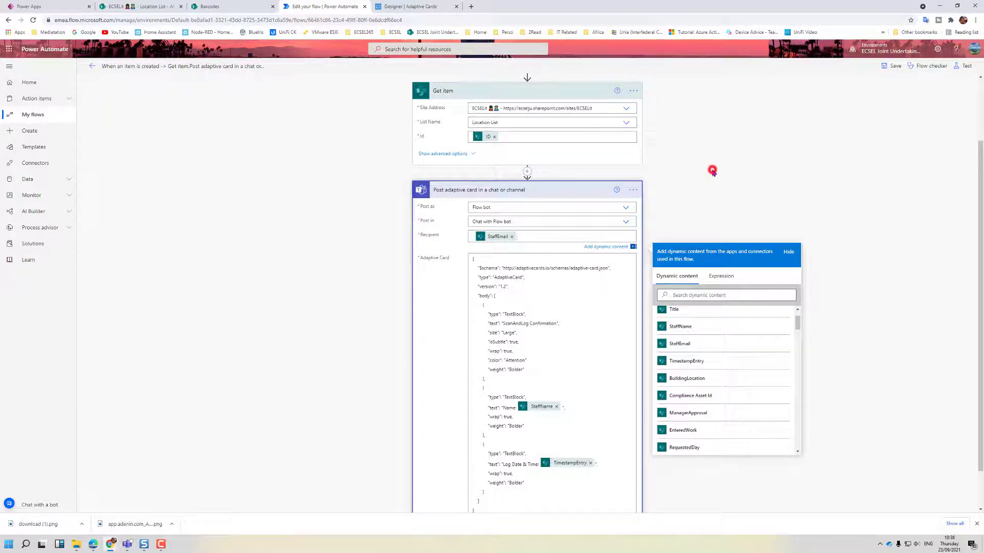
left_click(590, 292)
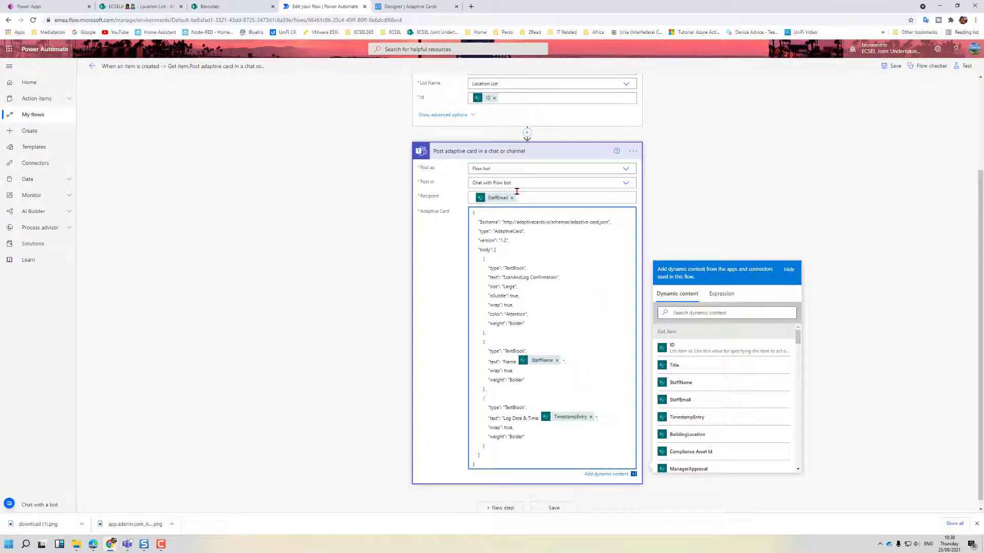
left_click(422, 7)
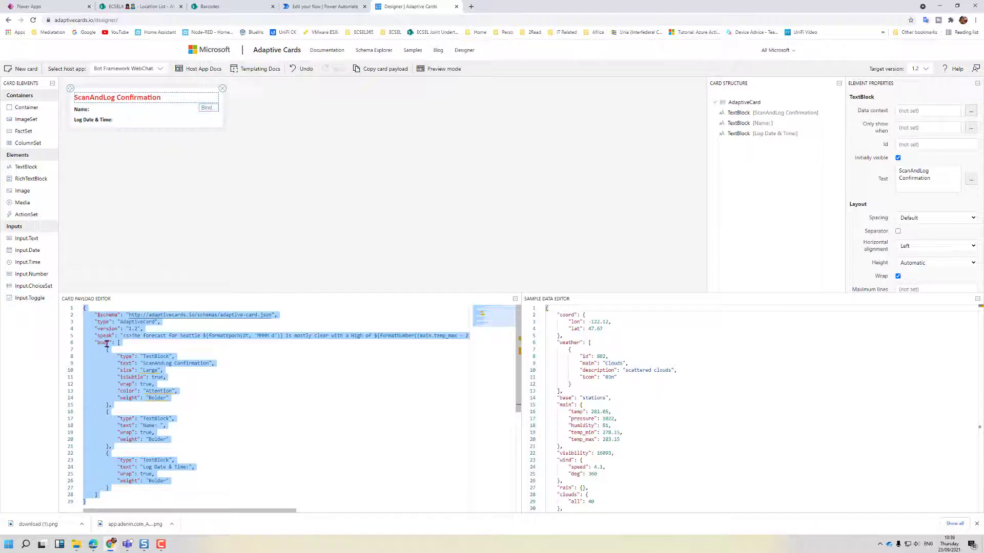
- Back in the flow editor, locate the StaffName and TimestampEntry tokens in the card JSON
left_click(309, 6)
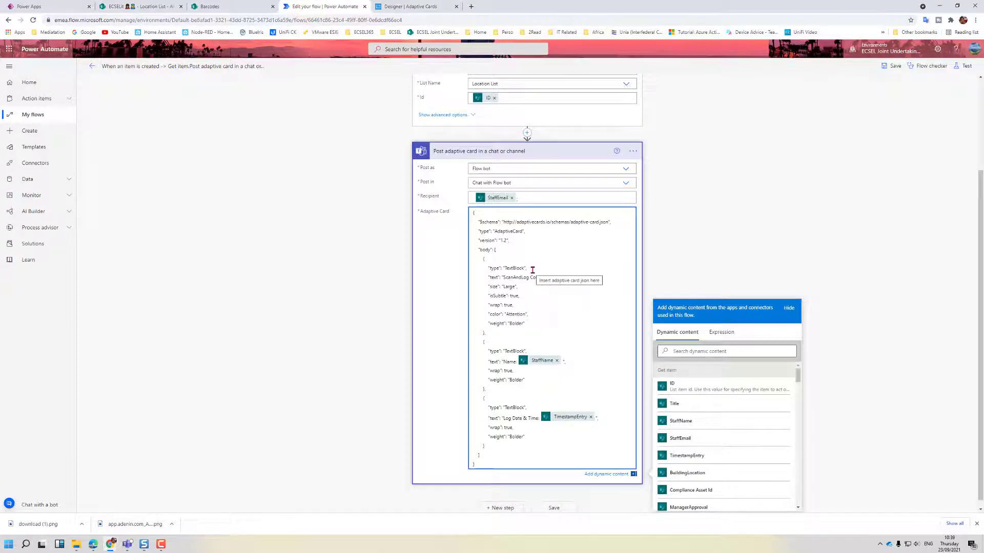
scroll(533, 270, "down", 1)
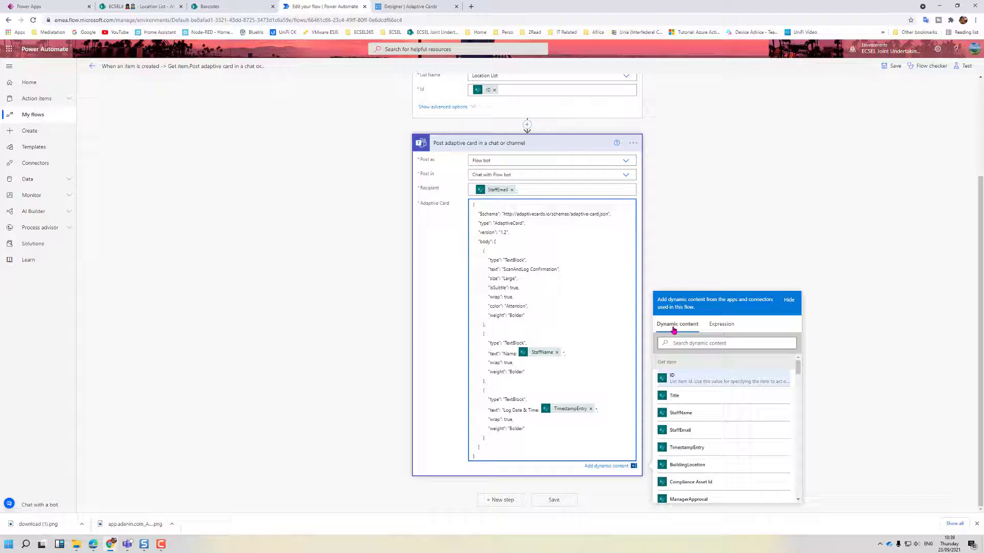
left_click(512, 355)
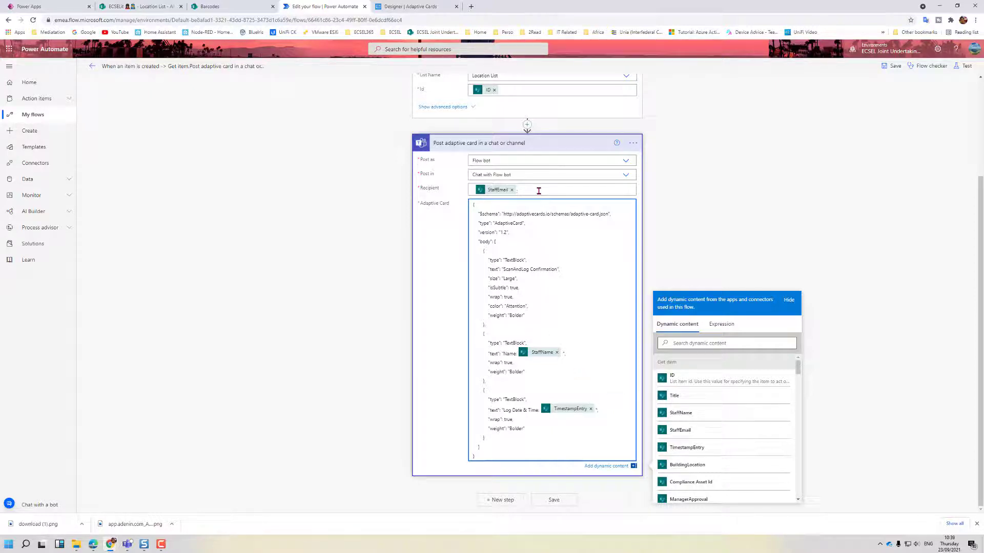
- Close the dynamic content panel and open the Location List in SharePoint
left_click(343, 209)
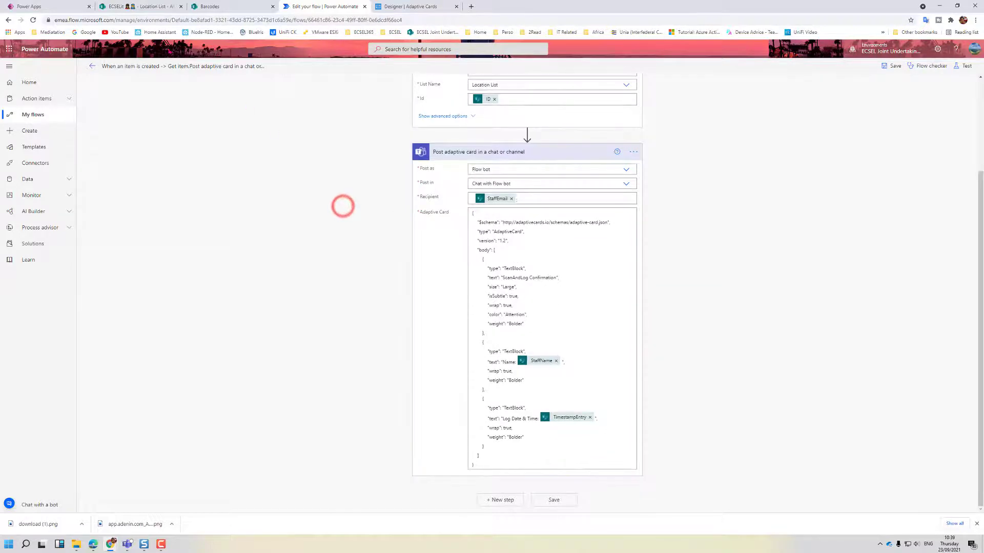
left_click(211, 8)
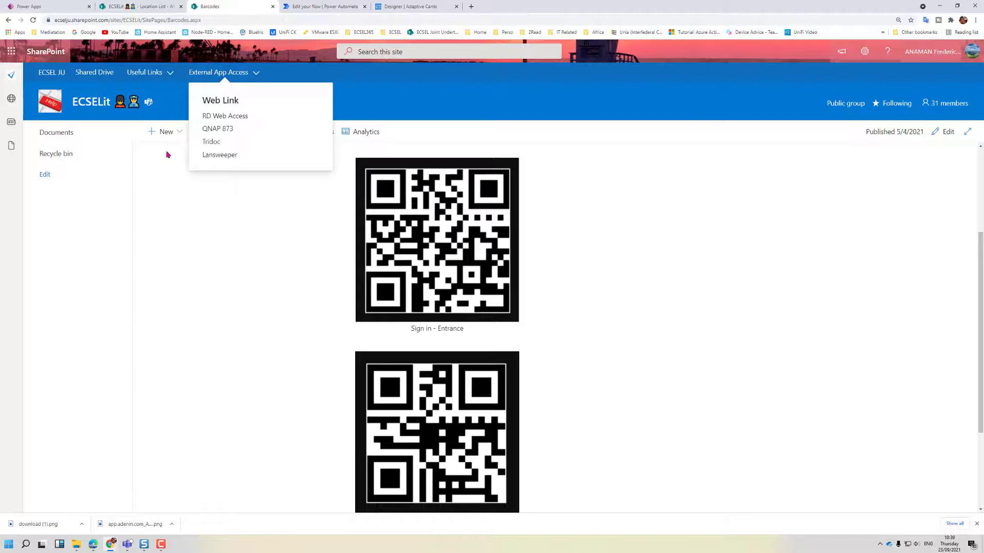
left_click(132, 6)
left_click(216, 380)
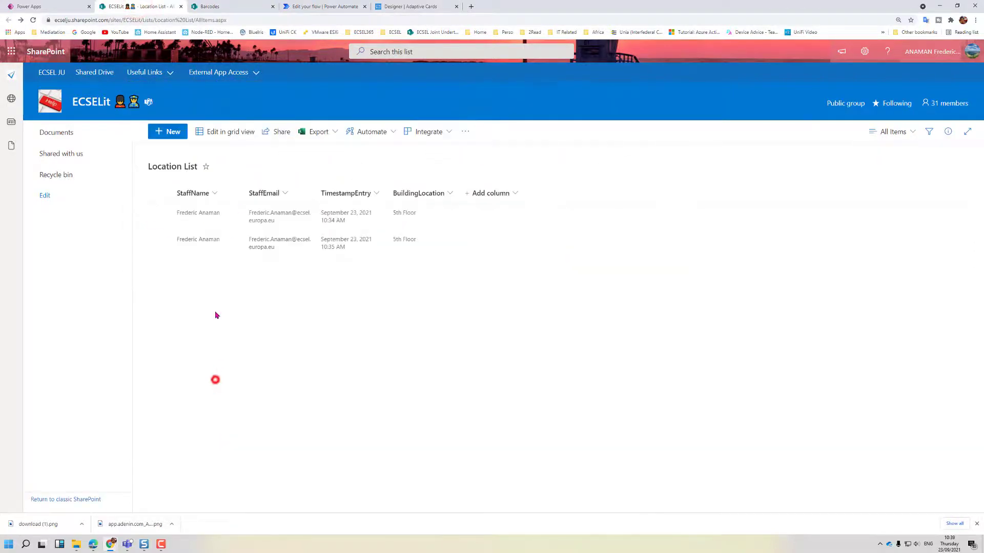
- Select and delete both 5th Floor entries in grid view, then exit grid view
left_click(240, 134)
left_click(166, 195)
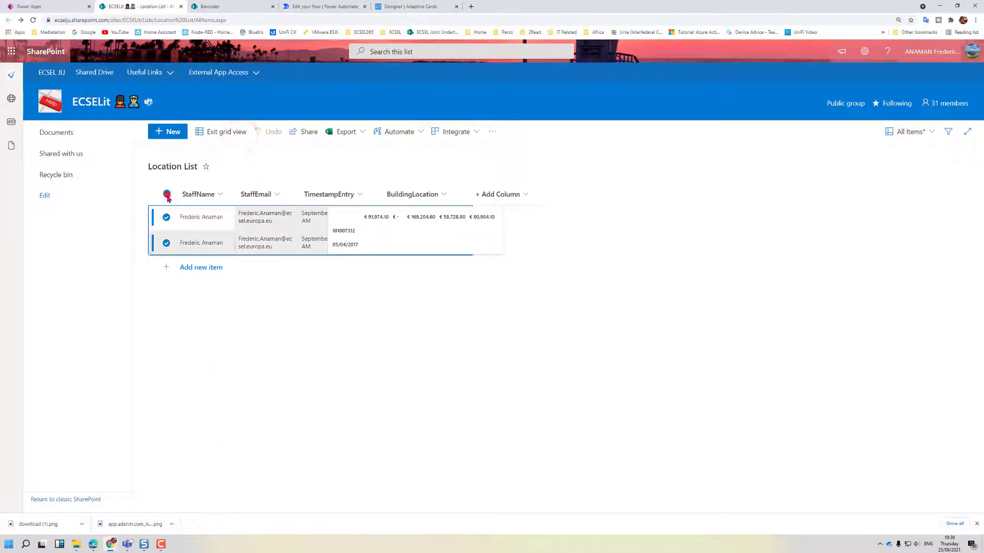
left_click(340, 132)
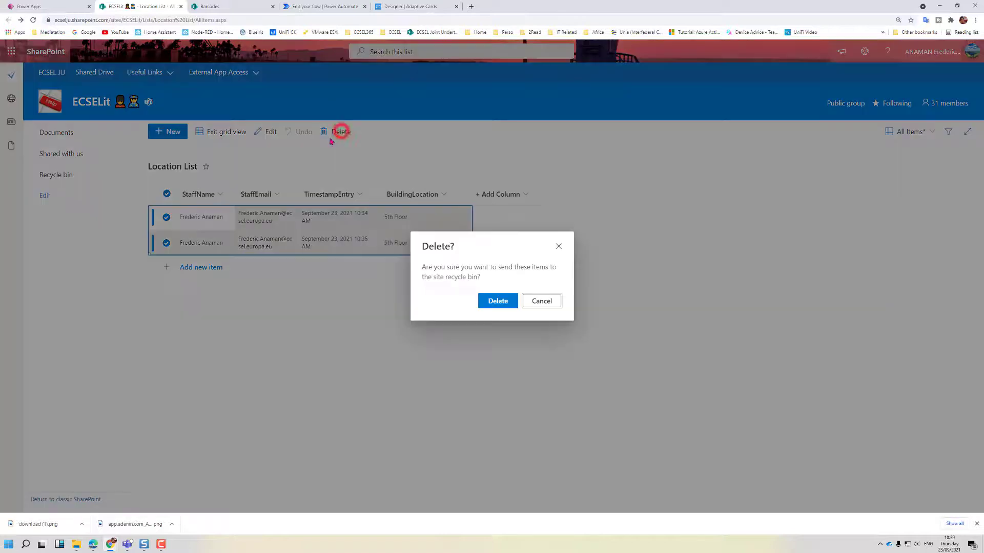
left_click(489, 302)
left_click(228, 134)
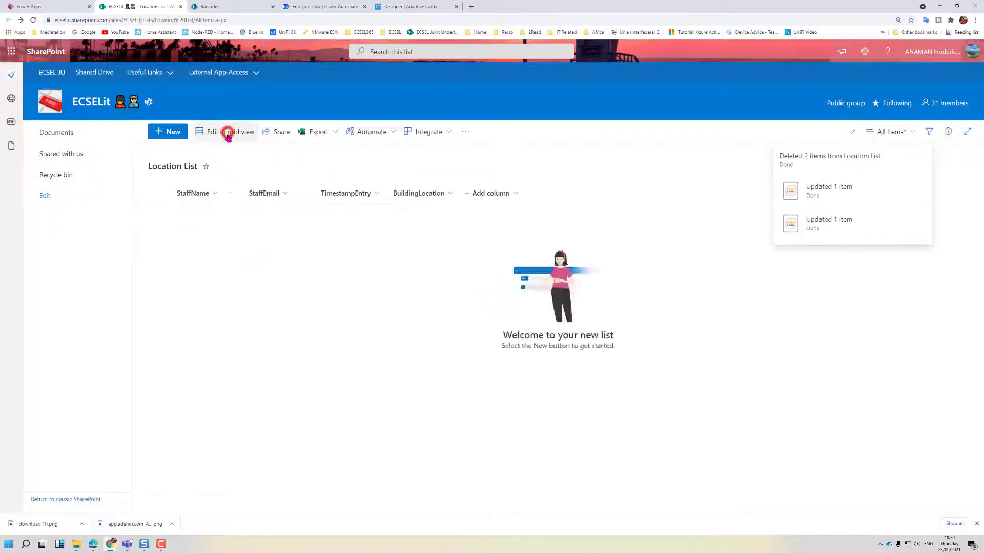
left_click(352, 385)
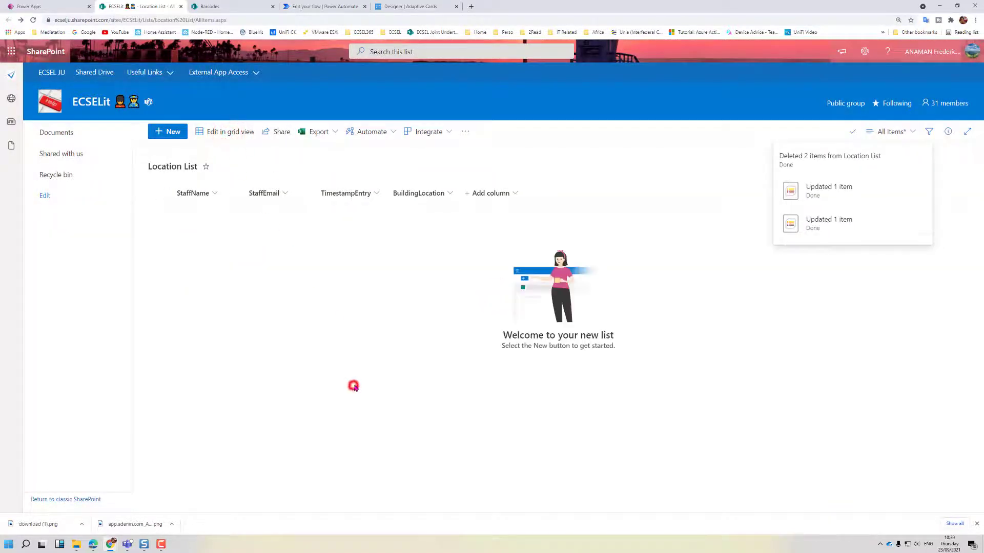
- Show the Sign in - Entrance QR code on the Barcodes page, then return to the flow editor
left_click(246, 7)
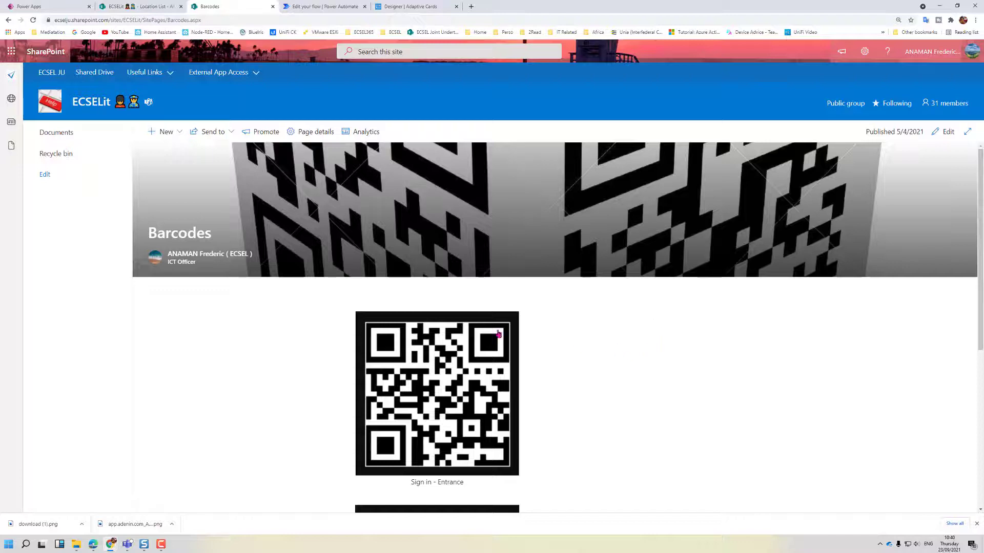
left_click(320, 6)
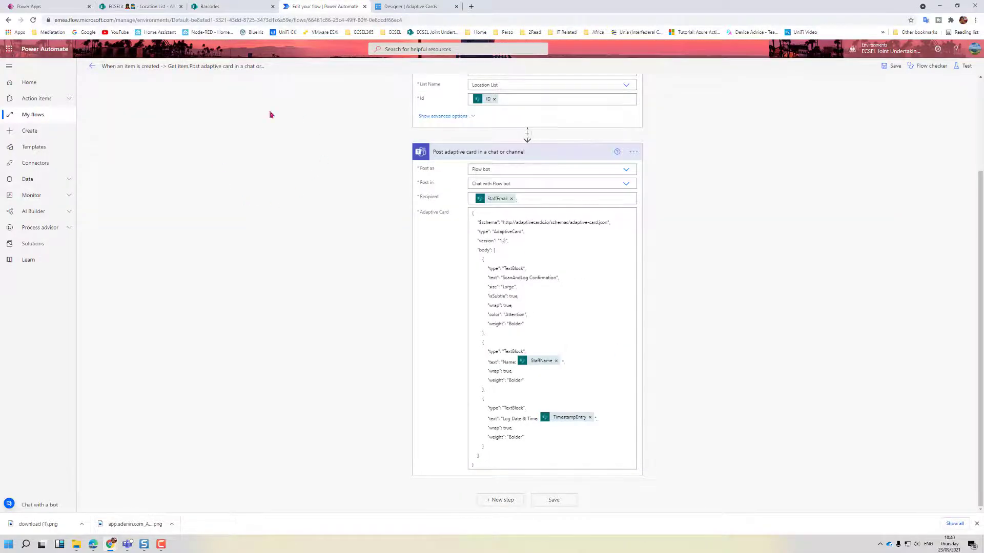
- Refresh the flow's run history until the new 10:40 AM run appears
left_click(93, 67)
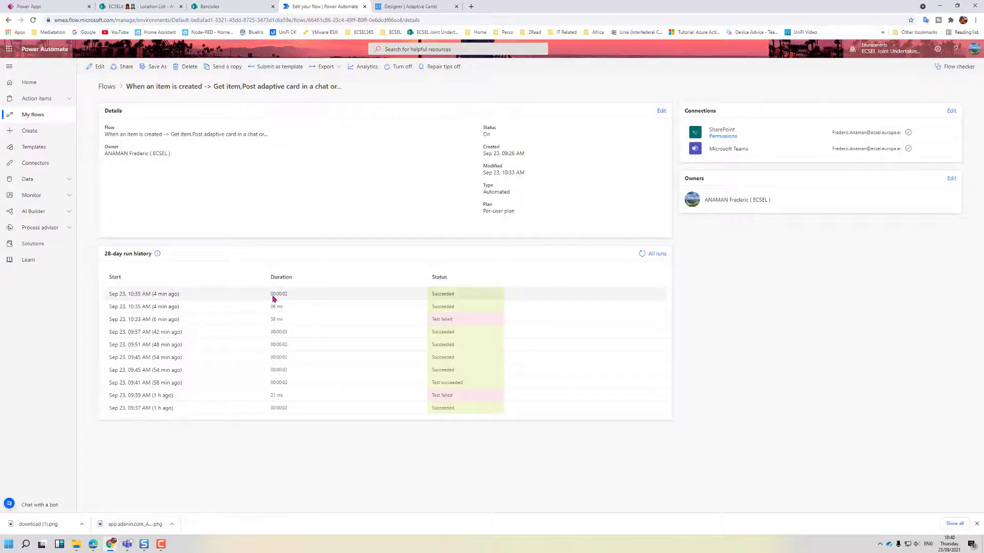
left_click(642, 254)
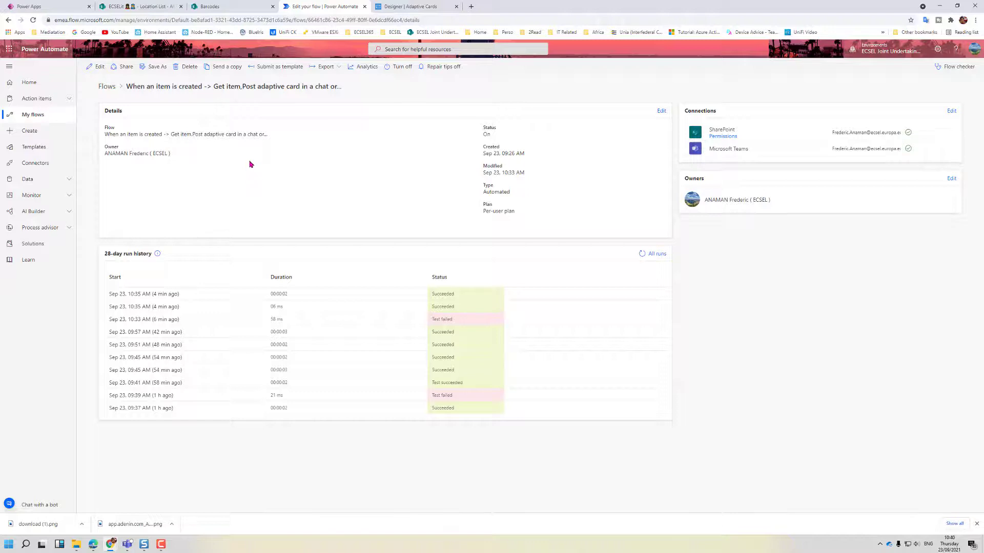
left_click(161, 11)
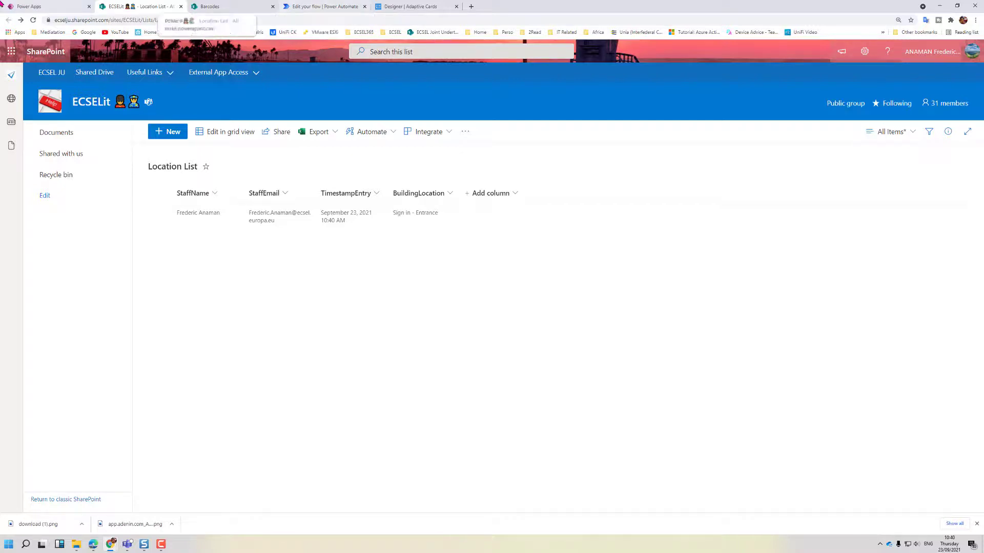
left_click(319, 7)
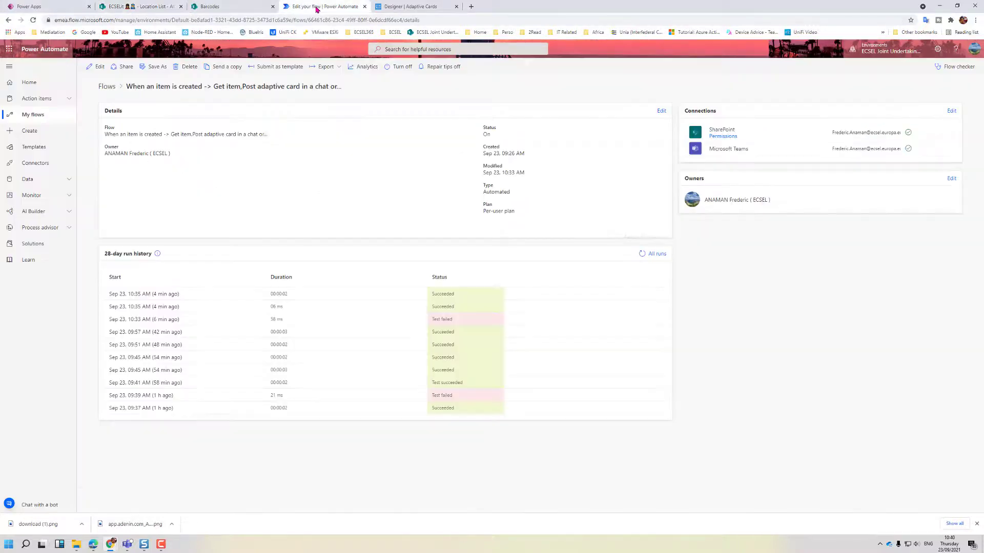
left_click(642, 254)
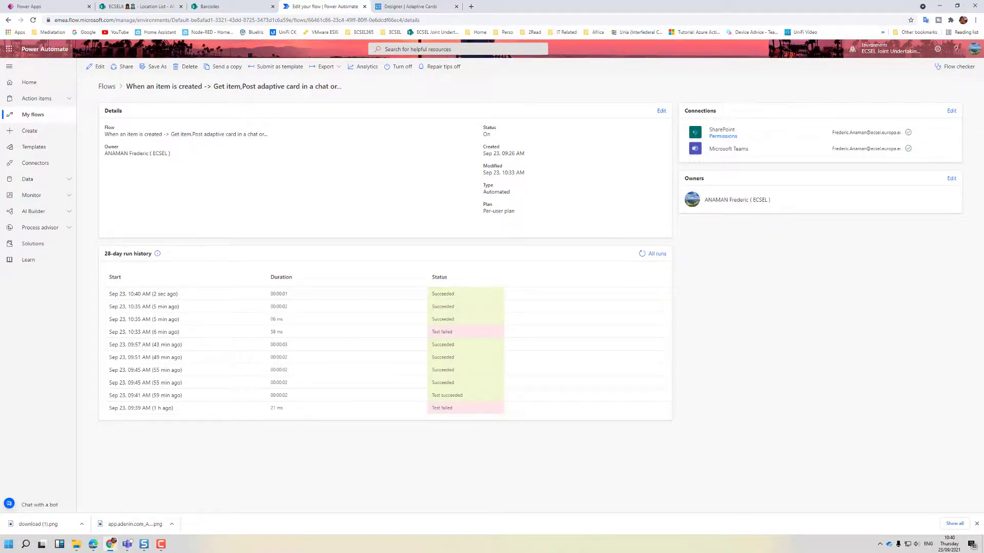
left_click(93, 544)
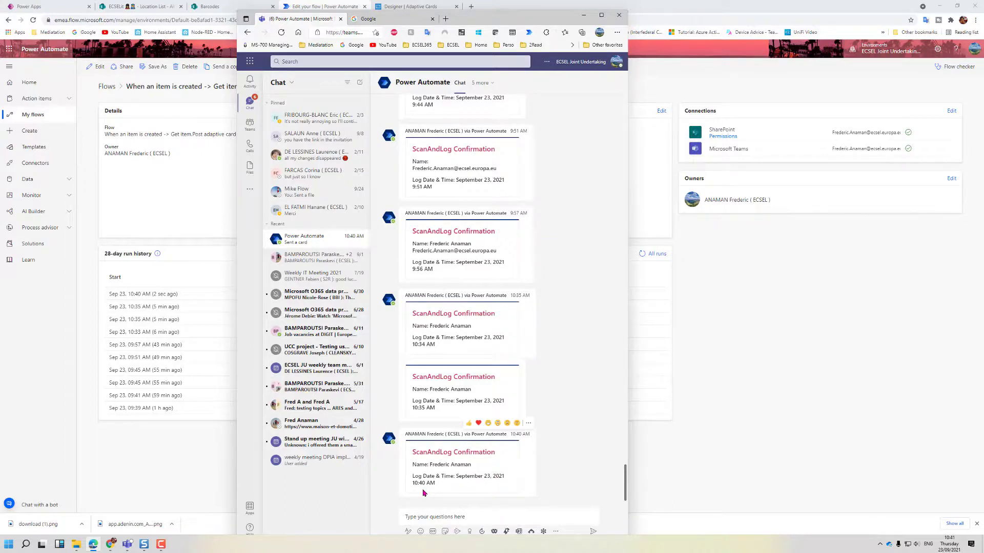
left_click(583, 15)
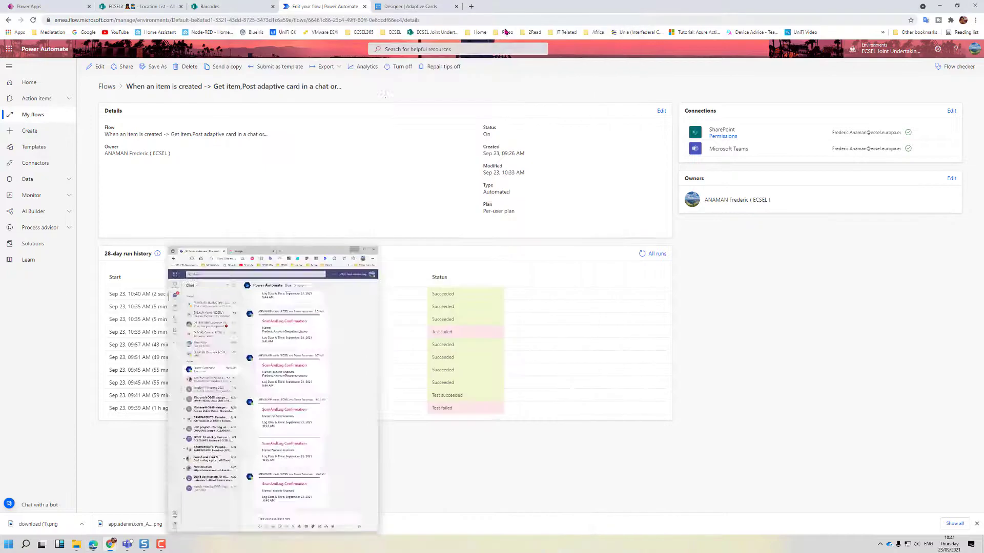